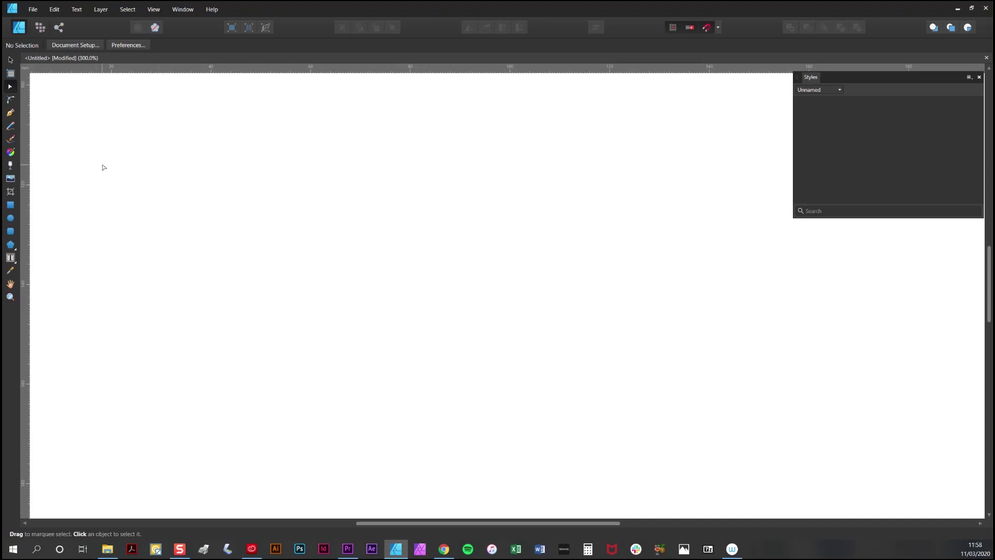
- Draw a large square on the left half of the page with the Rectangle Tool
{"action": "left_click", "coordinate": [11, 205]}
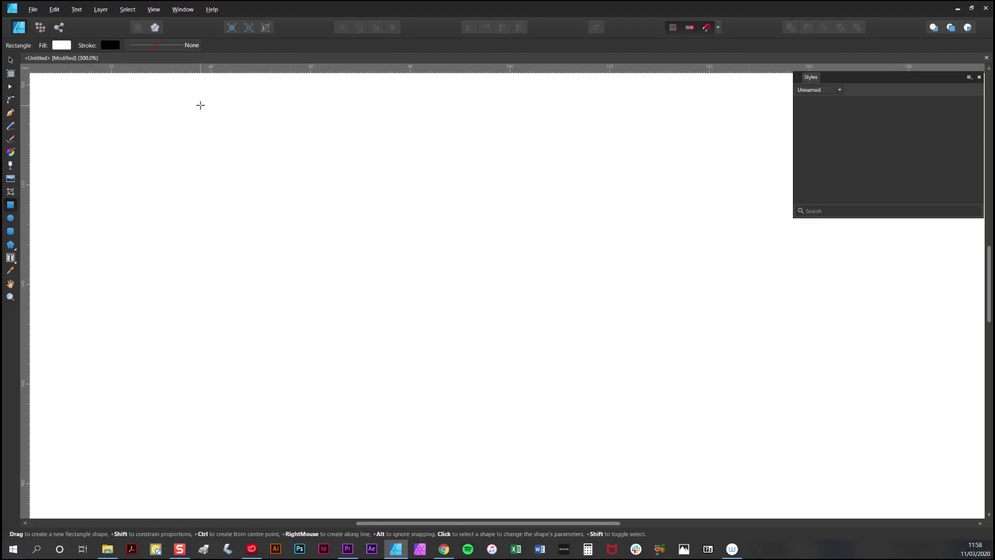
{"action": "left_click_drag", "start_coordinate": [200, 104], "coordinate": [646, 440]}
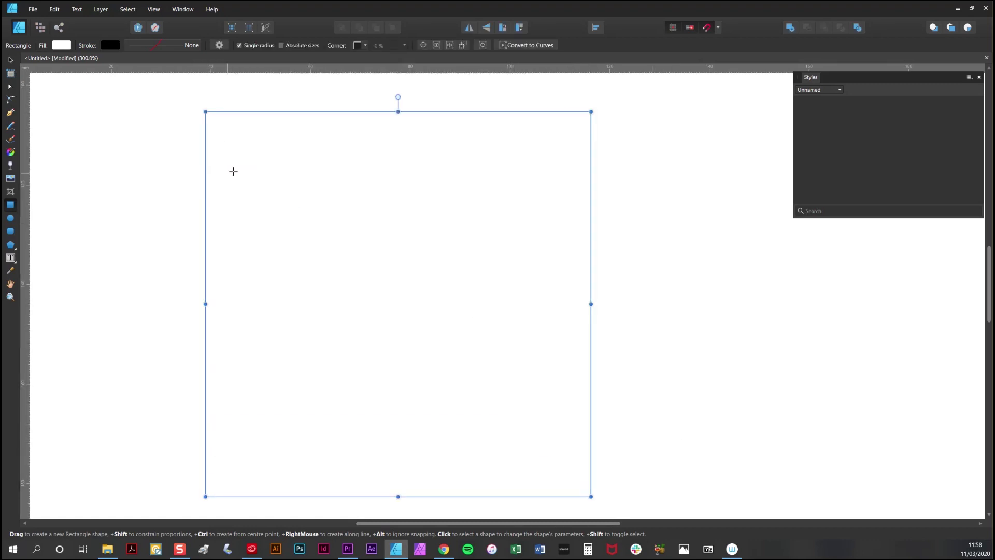
{"action": "left_click", "coordinate": [11, 60]}
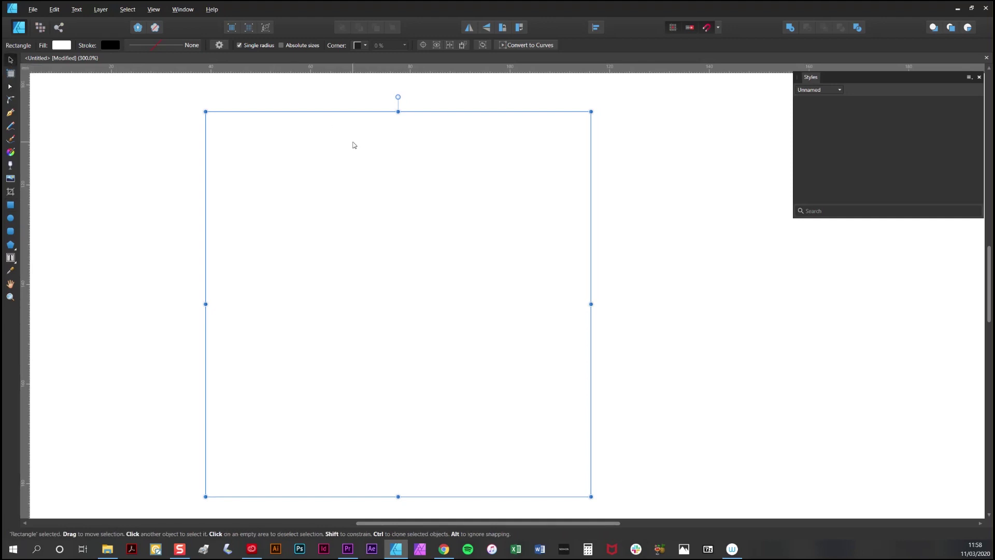
{"action": "left_click", "coordinate": [11, 153]}
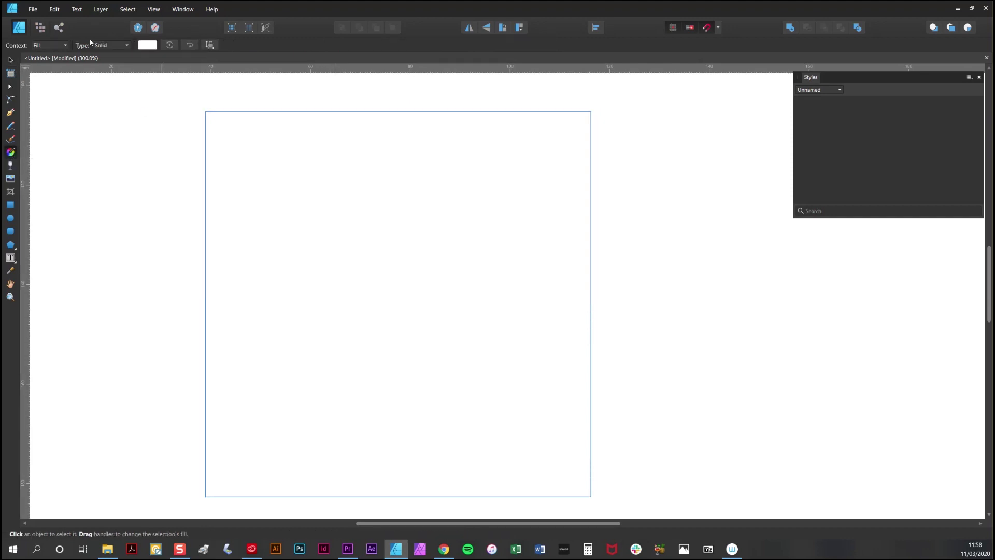
- Change the square's fill type to Bitmap and browse the Transparent PNGs folder of engraved patterns
{"action": "left_click", "coordinate": [119, 46]}
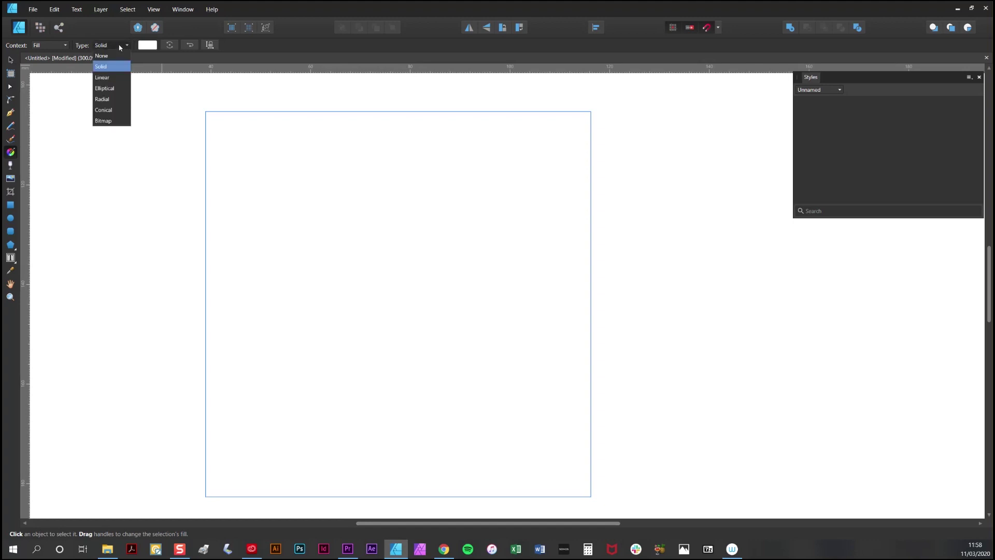
{"action": "left_click", "coordinate": [112, 122]}
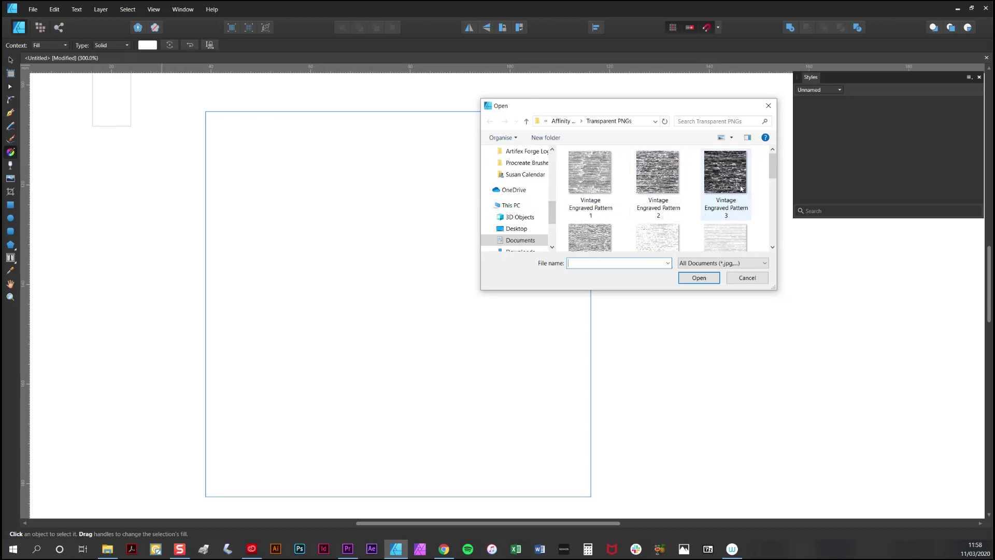
{"action": "scroll", "coordinate": [741, 189], "scroll_direction": "down", "scroll_amount": 1}
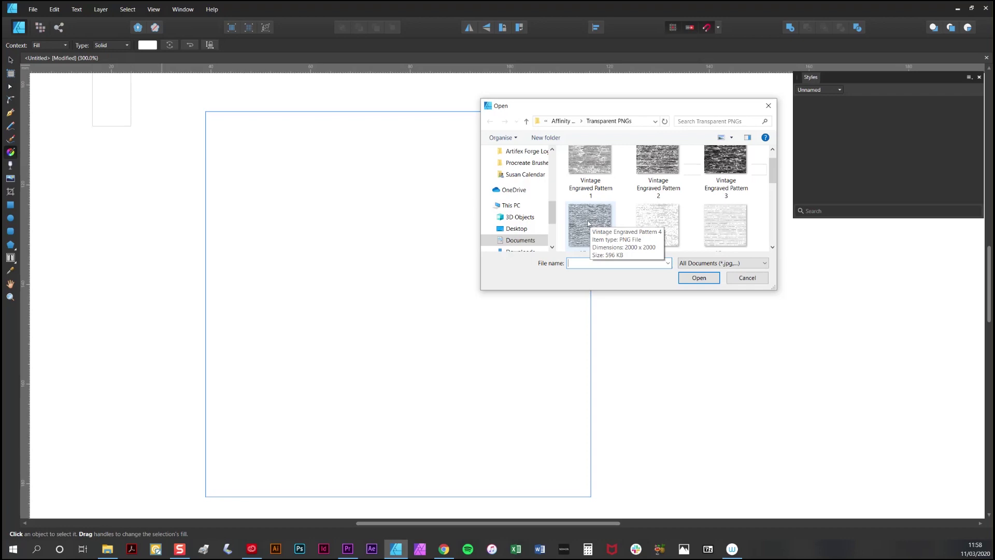
- Load Vintage Engraved Pattern 4 as the fill, shrink it finer, and enable Maintain fill aspect ratio
{"action": "double_click", "coordinate": [591, 222]}
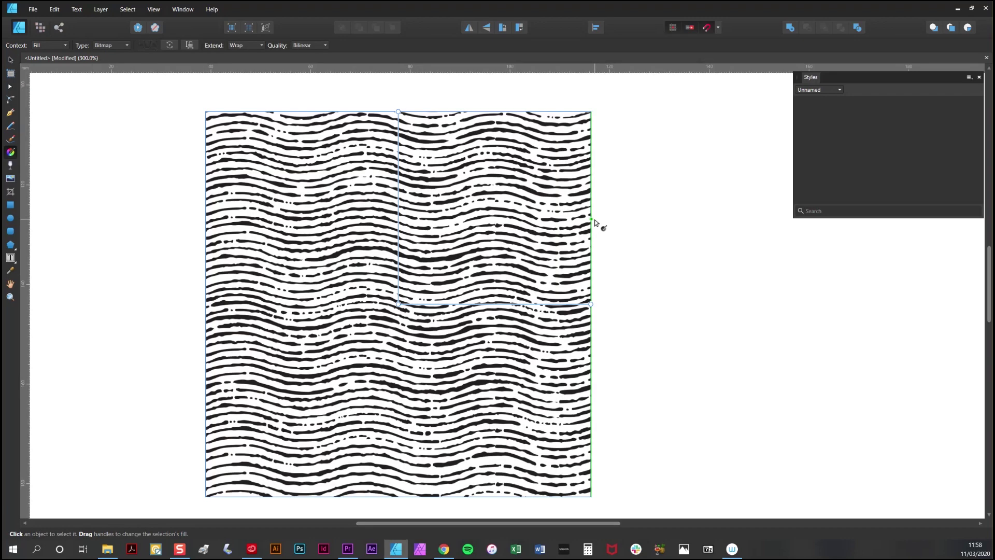
{"action": "left_click_drag", "start_coordinate": [476, 223], "coordinate": [509, 219]}
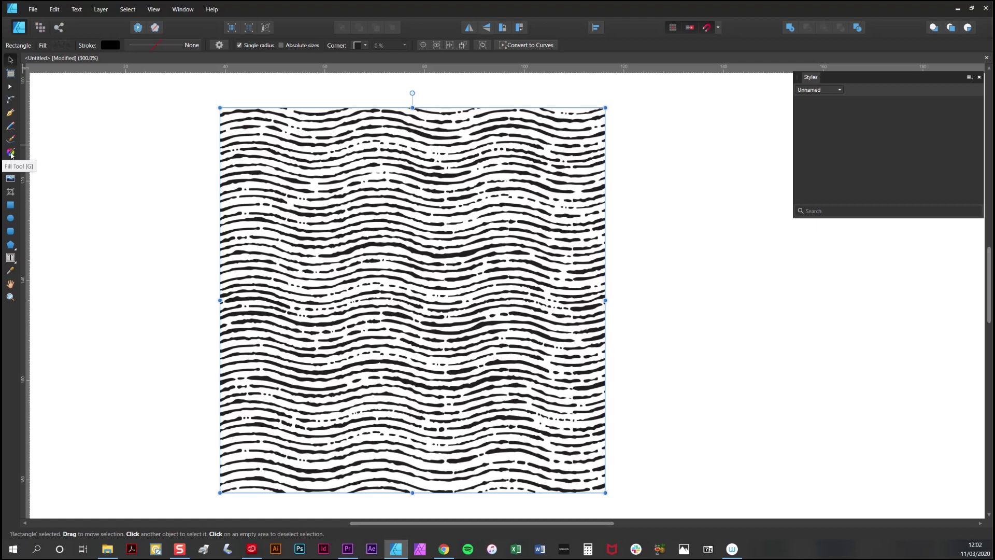
{"action": "left_click", "coordinate": [11, 152]}
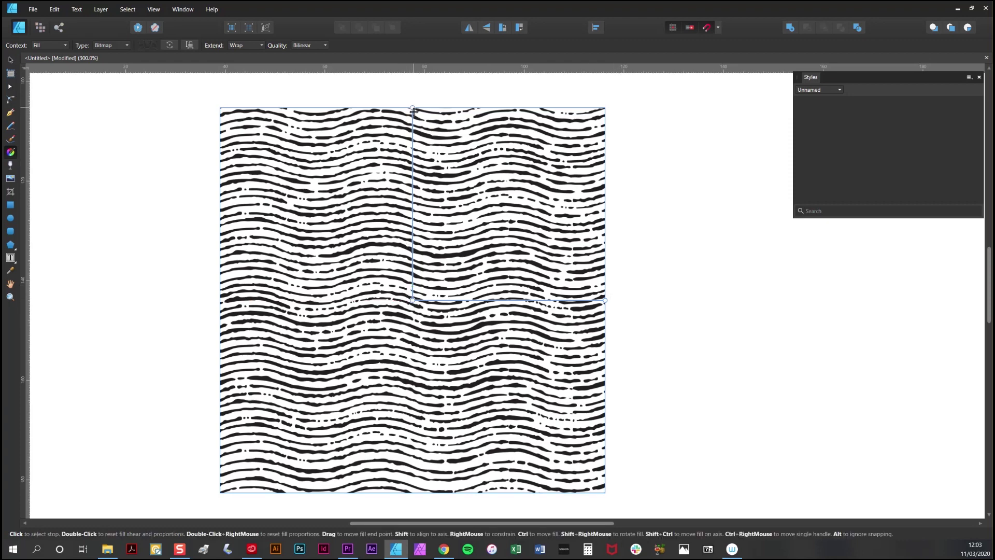
{"action": "left_click_drag", "start_coordinate": [413, 108], "coordinate": [413, 179]}
{"action": "left_click_drag", "start_coordinate": [606, 301], "coordinate": [540, 300]}
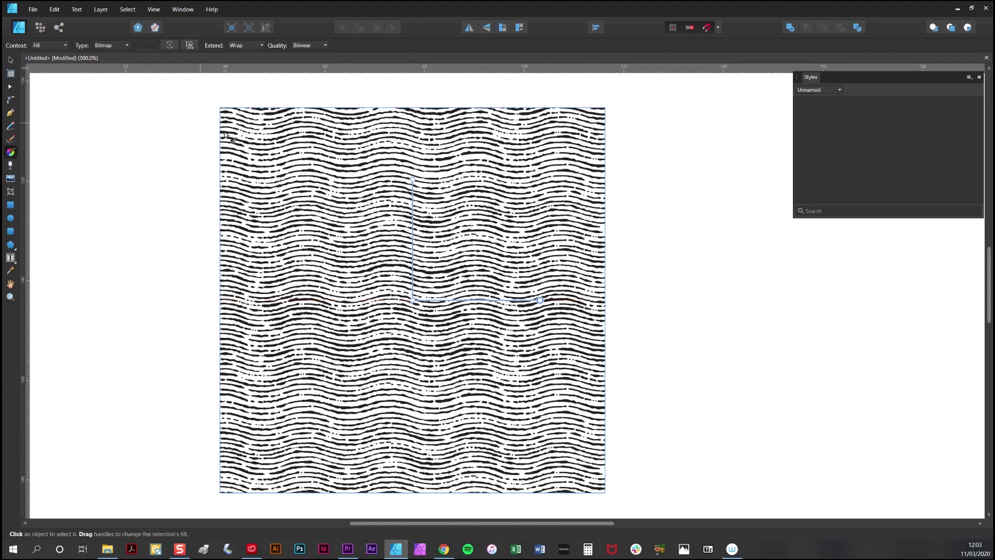
{"action": "left_click", "coordinate": [191, 46]}
- Slightly enlarge and rotate the wavy fill, then shift it left for a seamless texture
{"action": "mouse_move", "coordinate": [412, 179]}
{"action": "left_mouse_down"}
{"action": "mouse_move", "coordinate": [413, 166]}
{"action": "mouse_move", "coordinate": [412, 182]}
{"action": "left_mouse_up"}
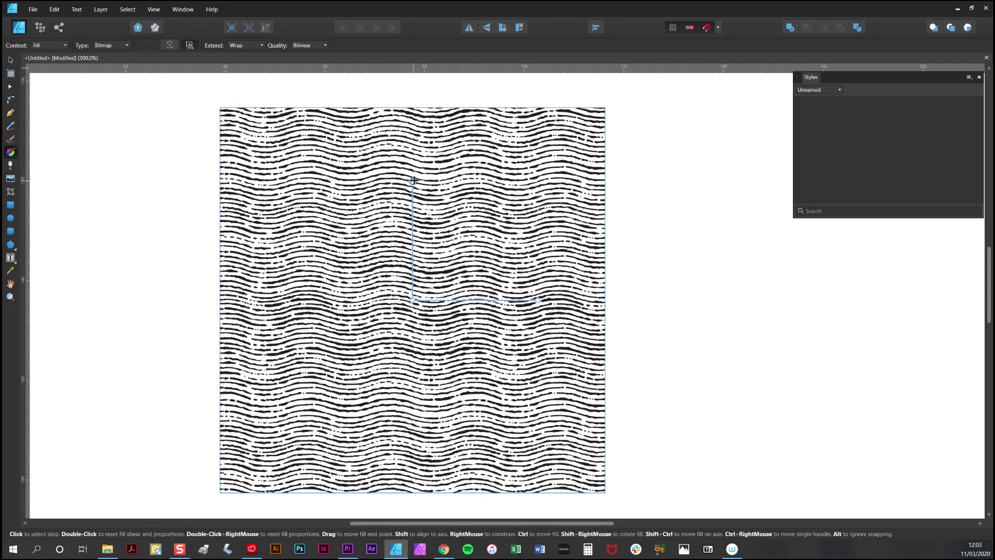
{"action": "mouse_move", "coordinate": [413, 180]}
{"action": "left_mouse_down"}
{"action": "mouse_move", "coordinate": [457, 181]}
{"action": "mouse_move", "coordinate": [511, 202]}
{"action": "mouse_move", "coordinate": [547, 238]}
{"action": "mouse_move", "coordinate": [569, 281]}
{"action": "mouse_move", "coordinate": [467, 171]}
{"action": "mouse_move", "coordinate": [368, 184]}
{"action": "mouse_move", "coordinate": [331, 206]}
{"action": "mouse_move", "coordinate": [412, 174]}
{"action": "left_mouse_up"}
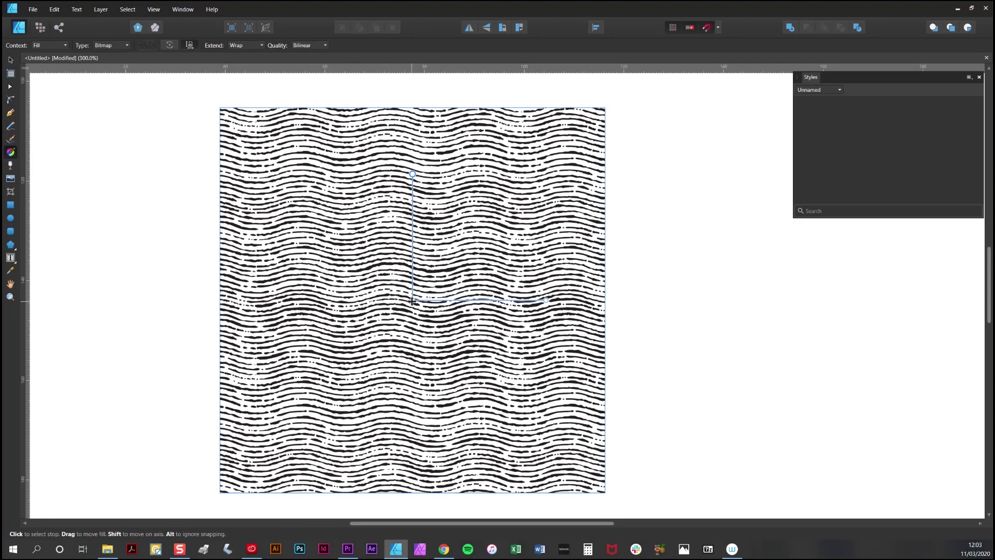
{"action": "left_click_drag", "start_coordinate": [413, 301], "coordinate": [477, 326]}
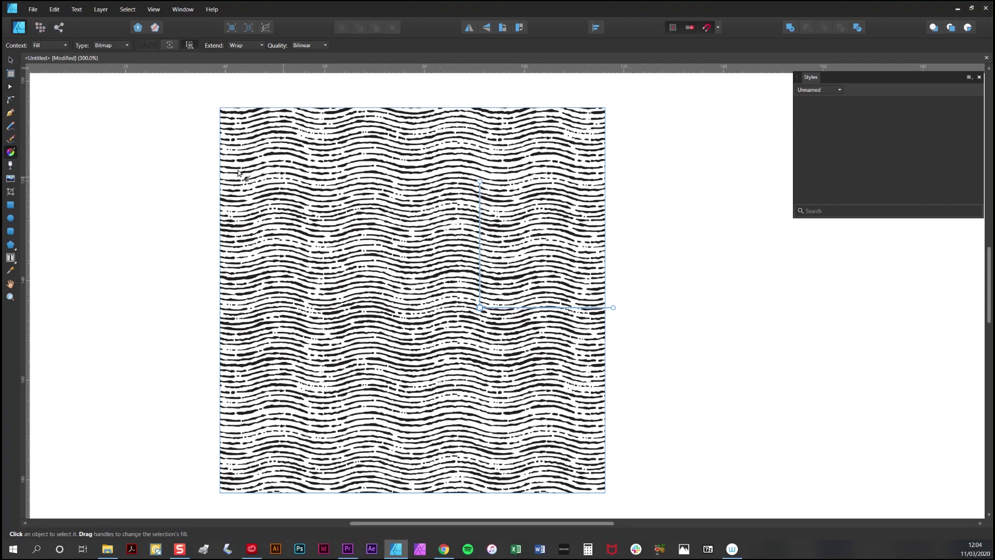
- Name the style category 'vintage pattern' and add the patterned square to it as Style 1
{"action": "left_click", "coordinate": [11, 60]}
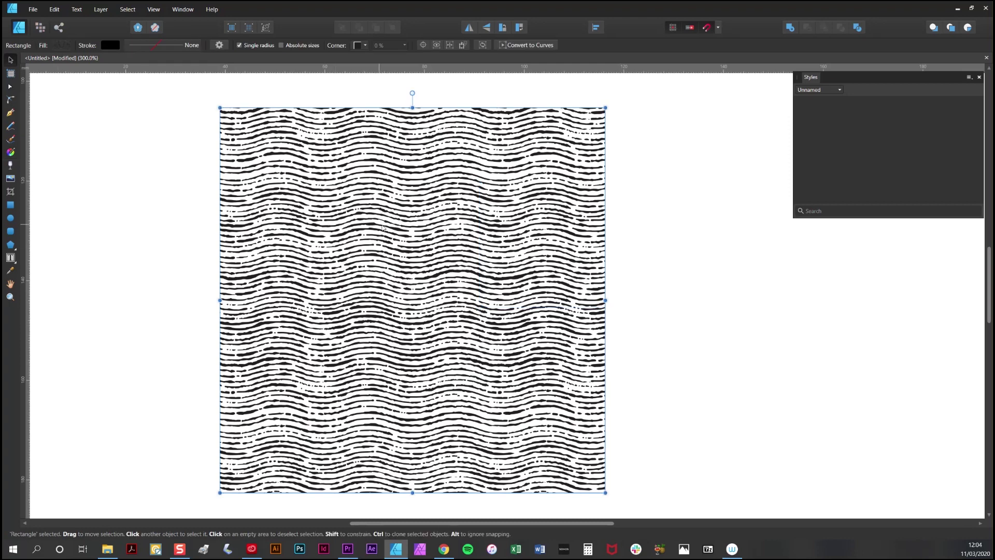
{"action": "left_click", "coordinate": [970, 79]}
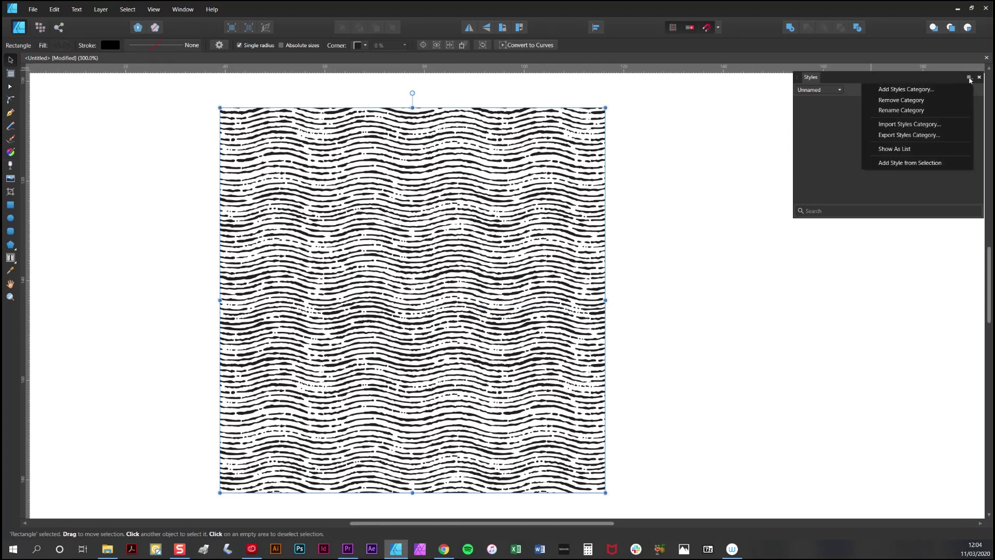
{"action": "left_click", "coordinate": [906, 111]}
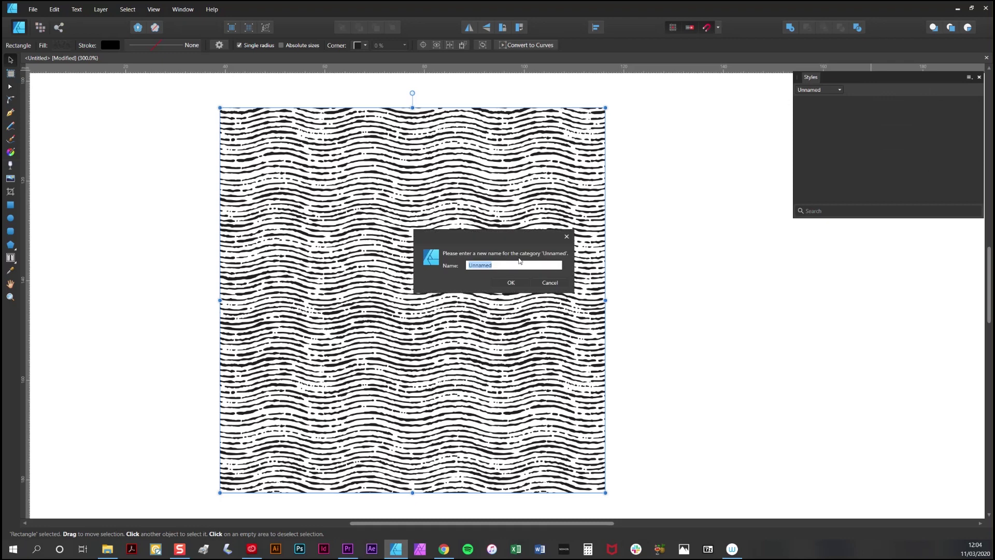
{"action": "type", "text": "vintage pattern"}
{"action": "key", "text": "Return"}
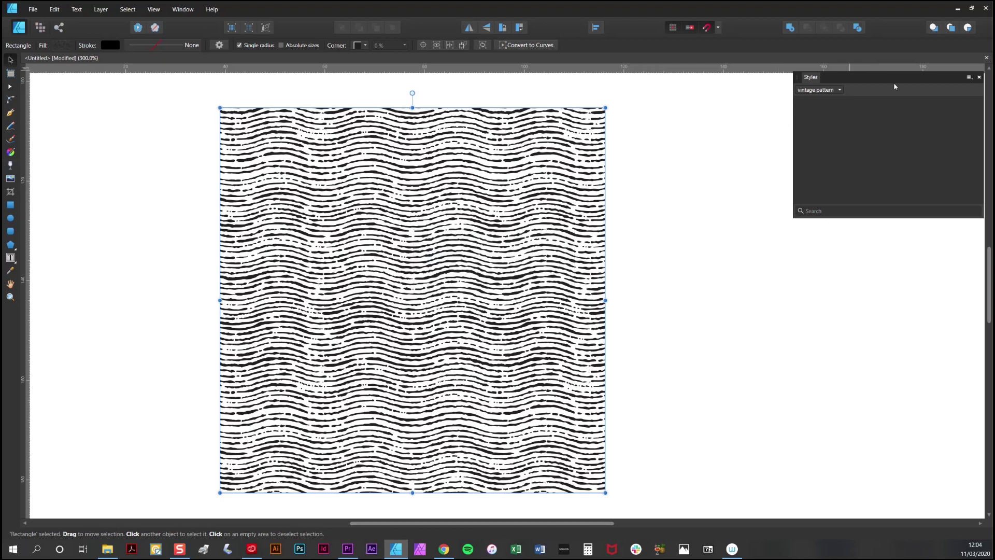
{"action": "left_click", "coordinate": [970, 79]}
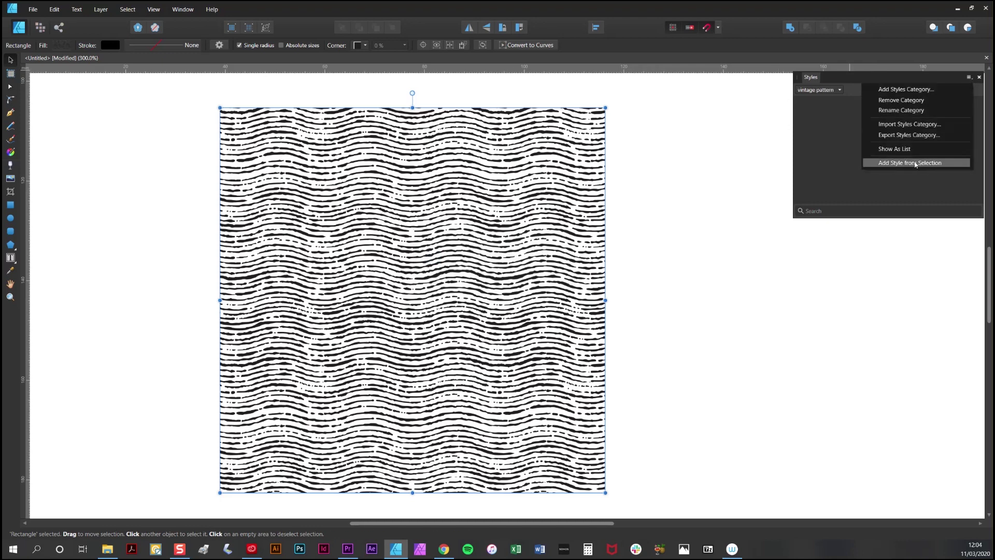
{"action": "left_click", "coordinate": [907, 166]}
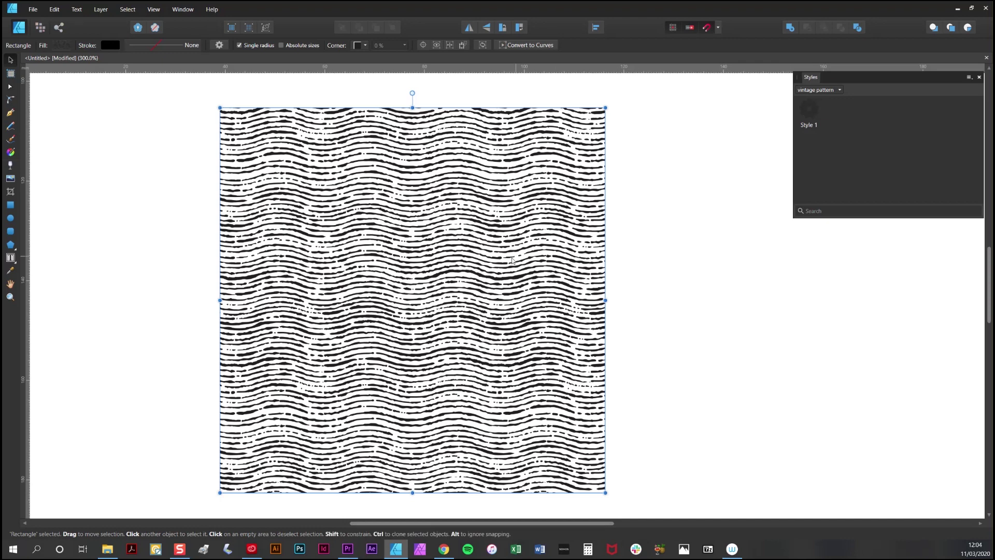
- Draw a text frame right of the square and type the letter T
{"action": "scroll", "coordinate": [84, 220], "scroll_direction": "right", "scroll_amount": 5}
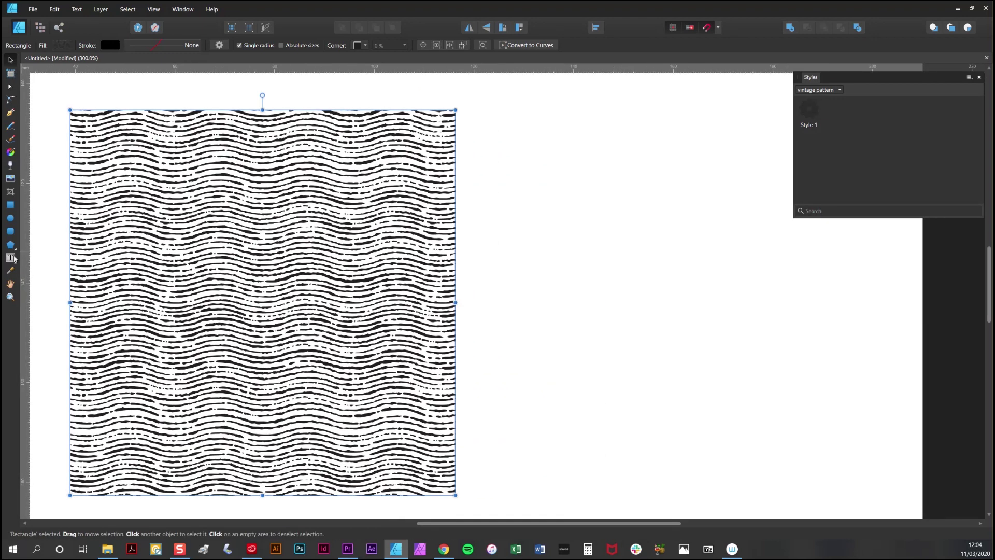
{"action": "left_click", "coordinate": [10, 258]}
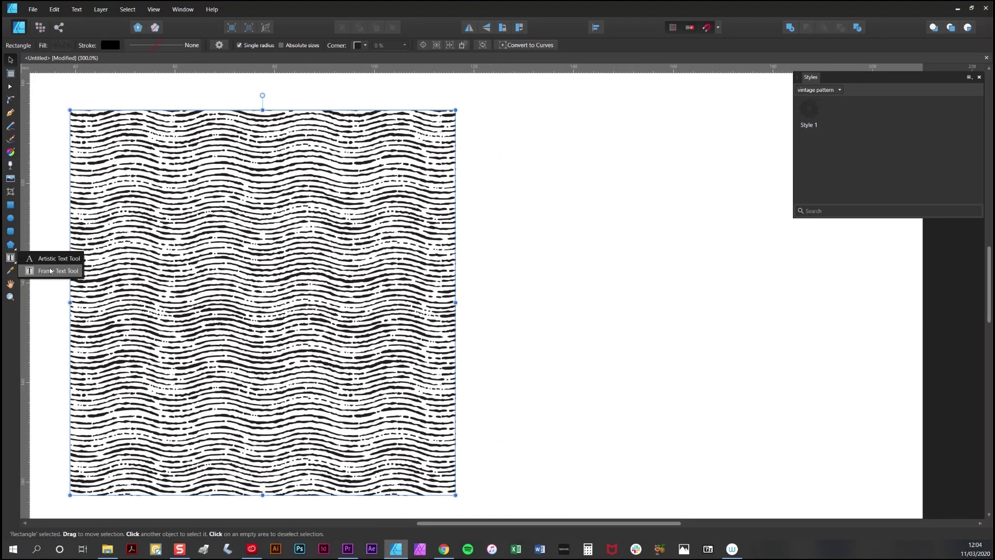
{"action": "left_click", "coordinate": [52, 270]}
{"action": "left_click_drag", "start_coordinate": [494, 173], "coordinate": [771, 416]}
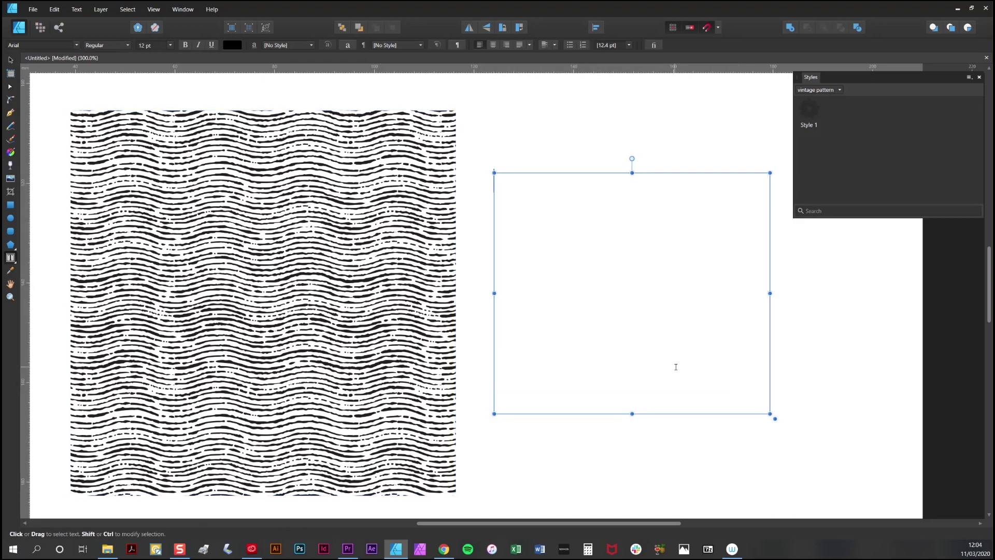
{"action": "type", "text": "T"}
- Set the T to 150 pt and apply the saved Style 1 wavy pattern
{"action": "key", "text": "ctrl+a"}
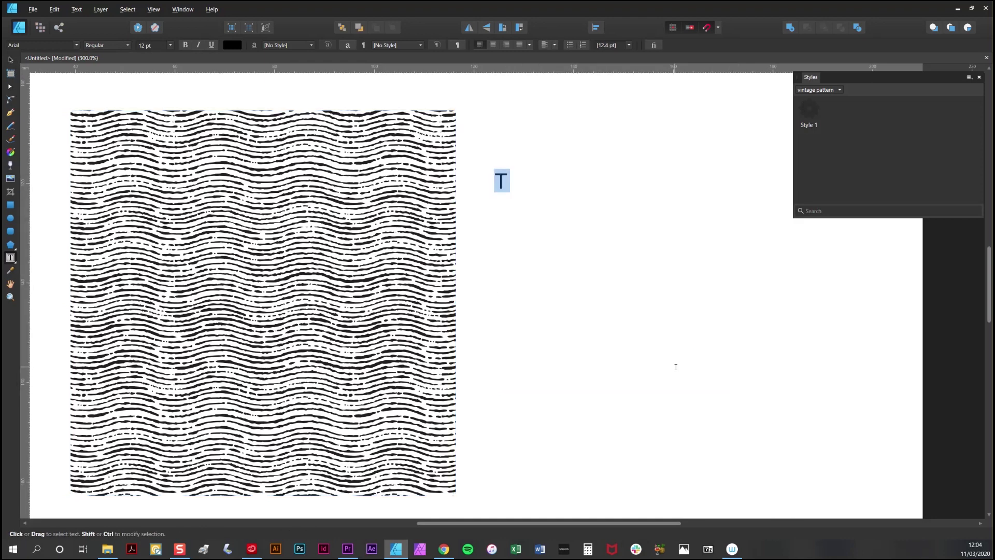
{"action": "type", "text": "150"}
{"action": "key", "text": "Return"}
{"action": "key", "text": "Escape"}
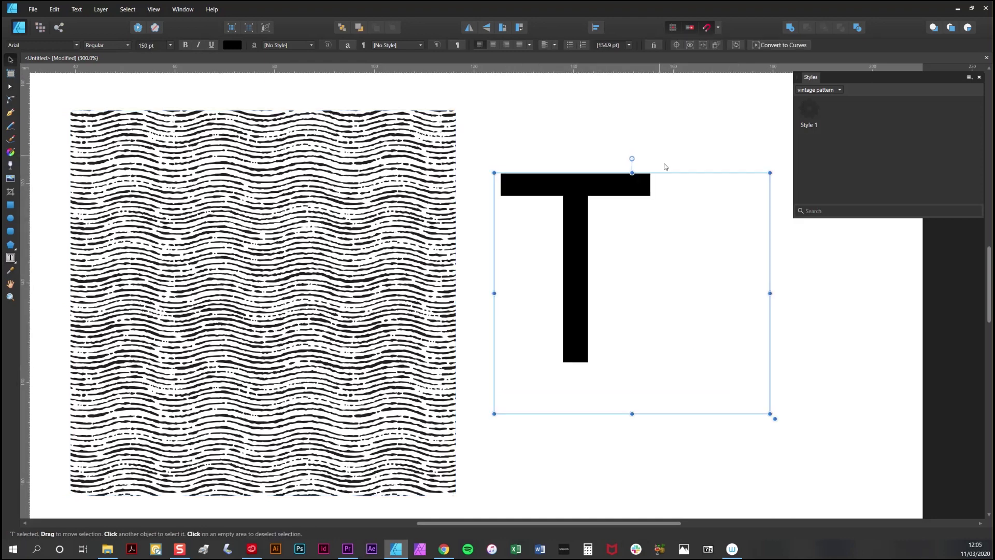
{"action": "left_click", "coordinate": [811, 114]}
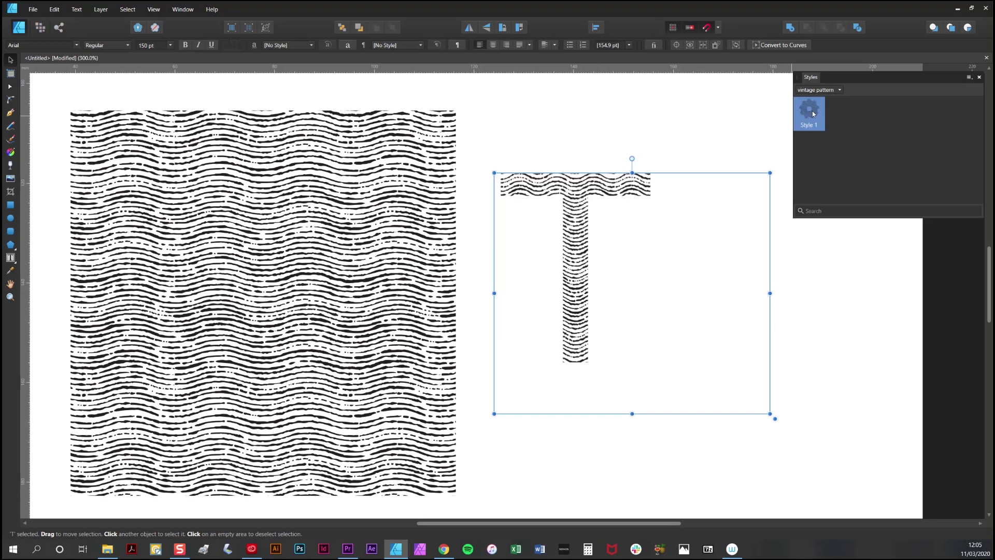